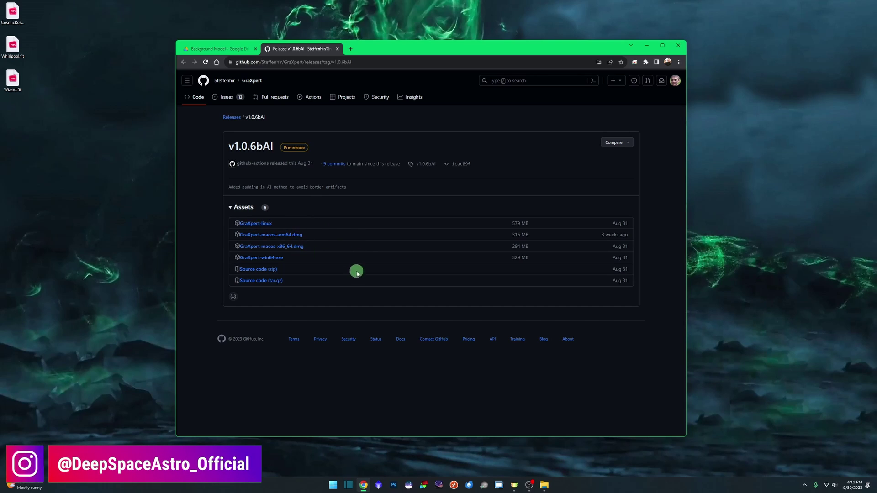
Save GraXpert-win64.exe from GitHub into Downloads, then go to the Drive Background Model folder.
click(272, 257)
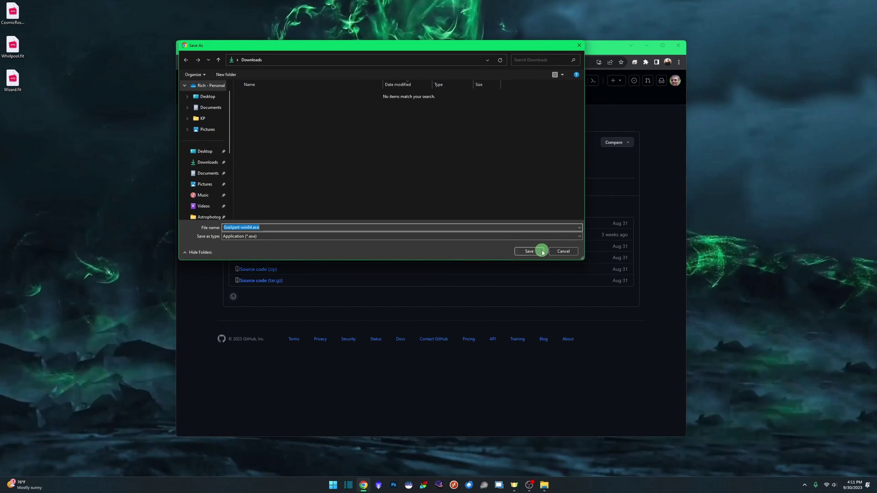
click(543, 252)
click(221, 50)
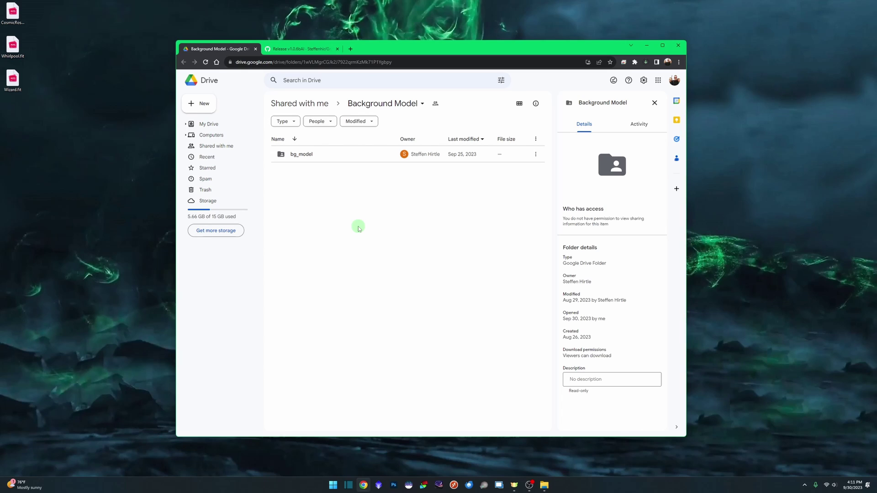
Download the bg_model folder from Google Drive and save its zip archive to Downloads.
click(535, 154)
click(541, 186)
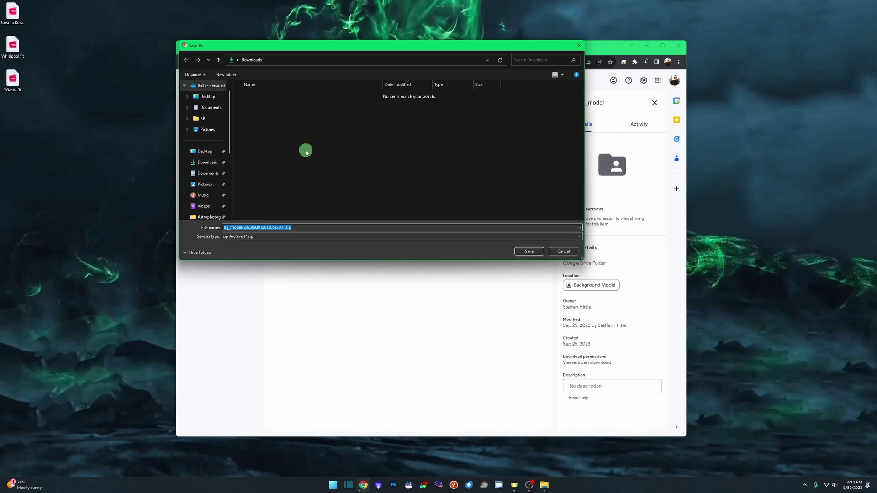
click(529, 251)
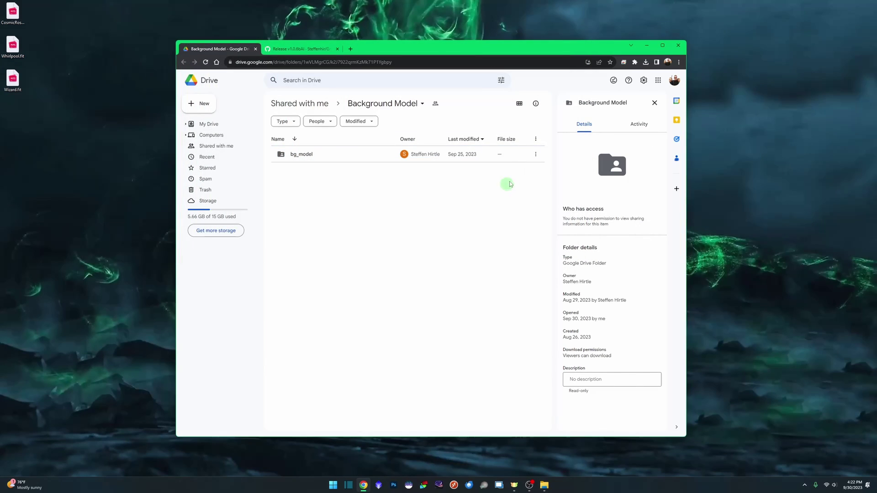
Extract the downloaded bg_model zip into the Downloads folder.
click(544, 485)
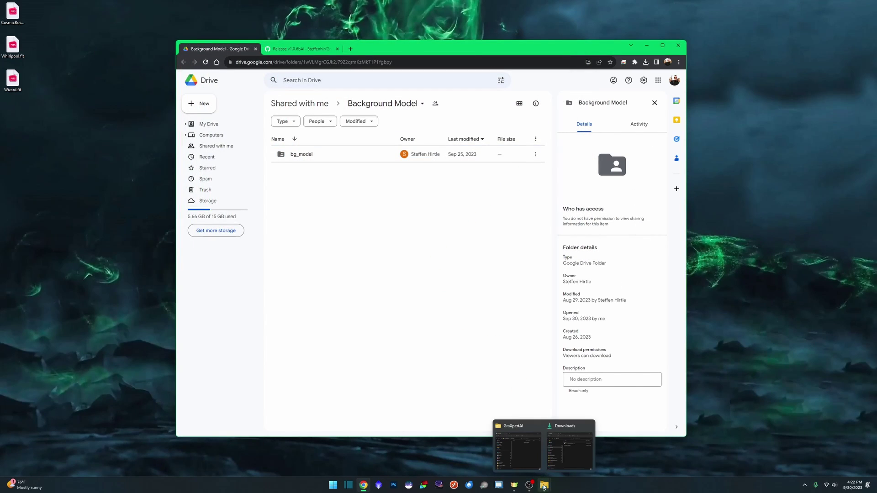
click(569, 450)
click(314, 184)
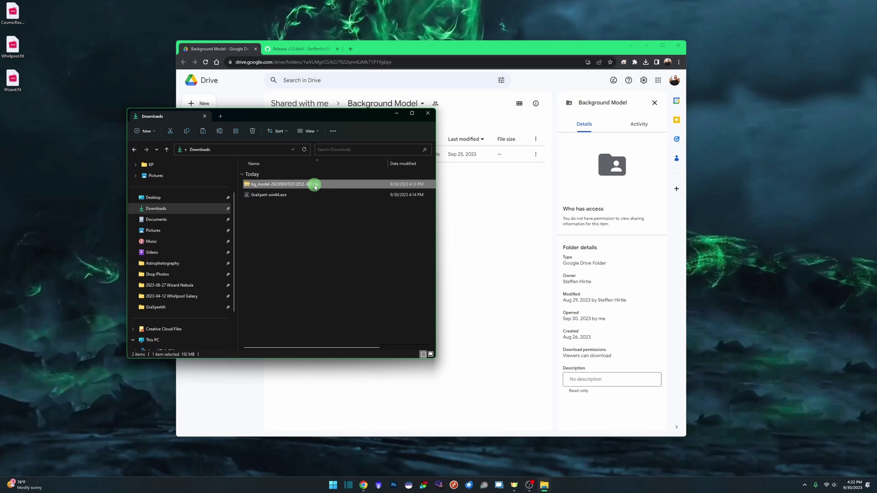
right_click(315, 185)
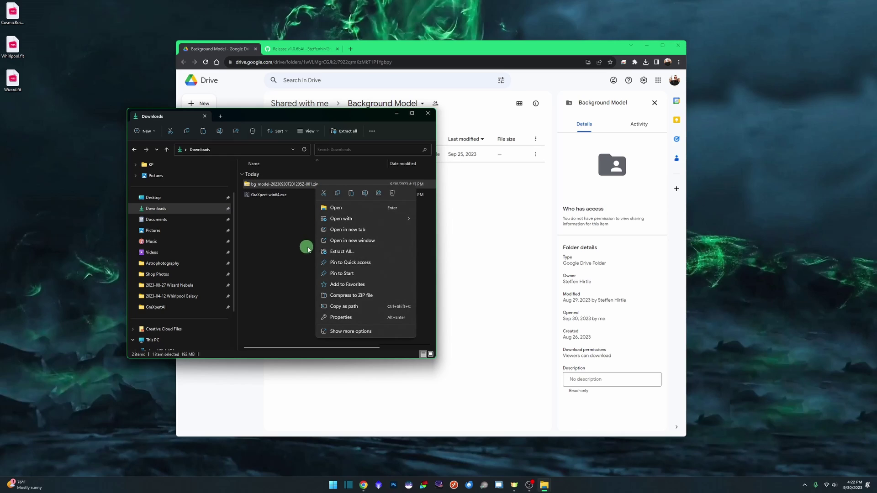
click(336, 252)
click(500, 308)
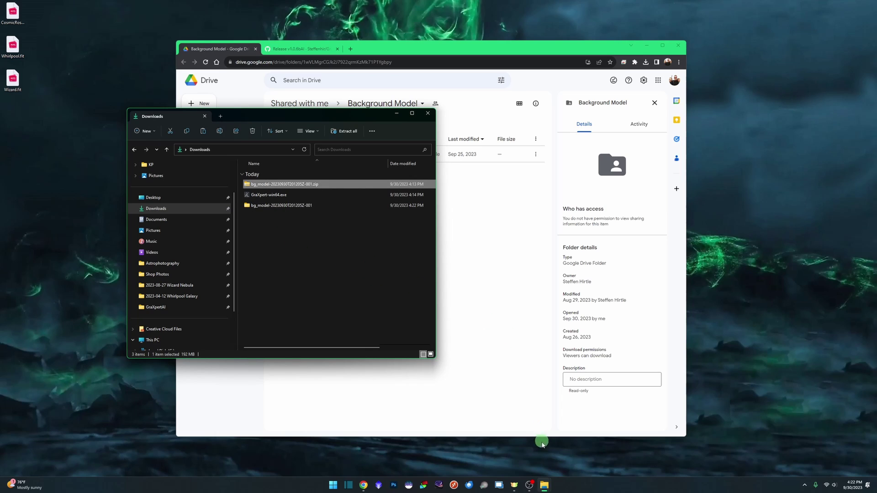
Place the GraXpertAI window beside Downloads and move the bg_model folder into C:\Astrophotography\GraXpertAI.
click(543, 484)
click(570, 449)
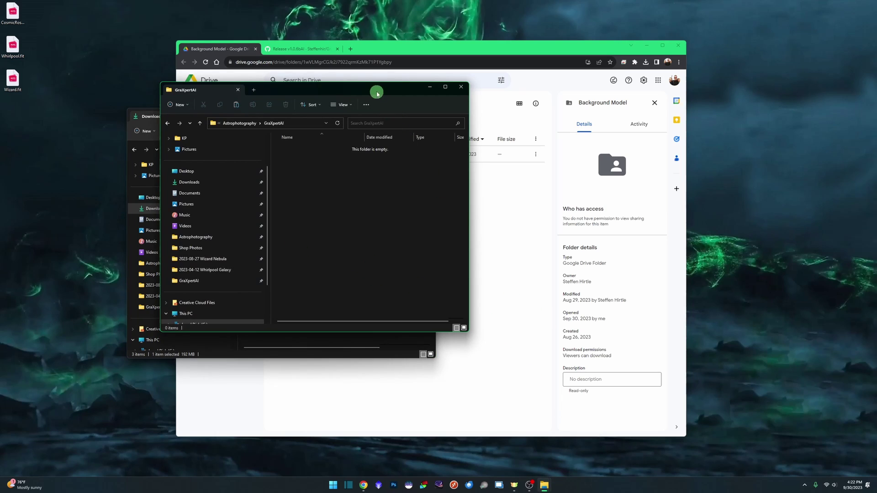
drag(377, 92, 649, 115)
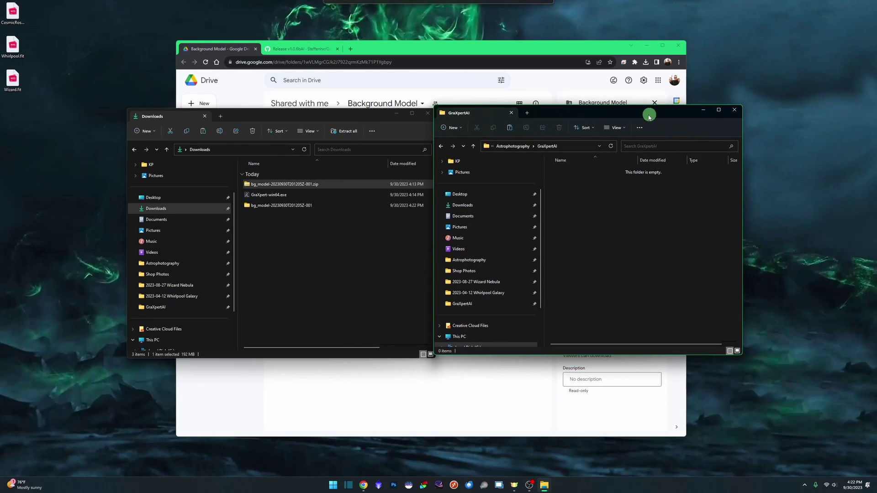
click(567, 146)
click(563, 147)
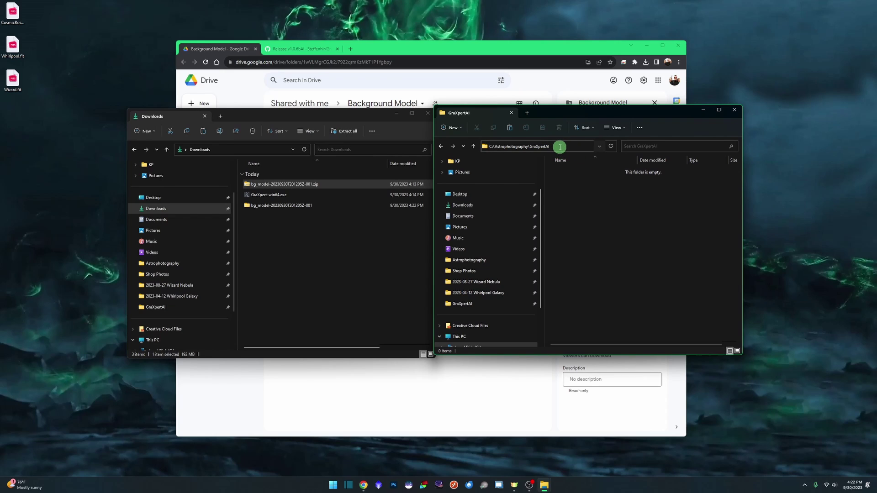
click(297, 205)
double_click(297, 205)
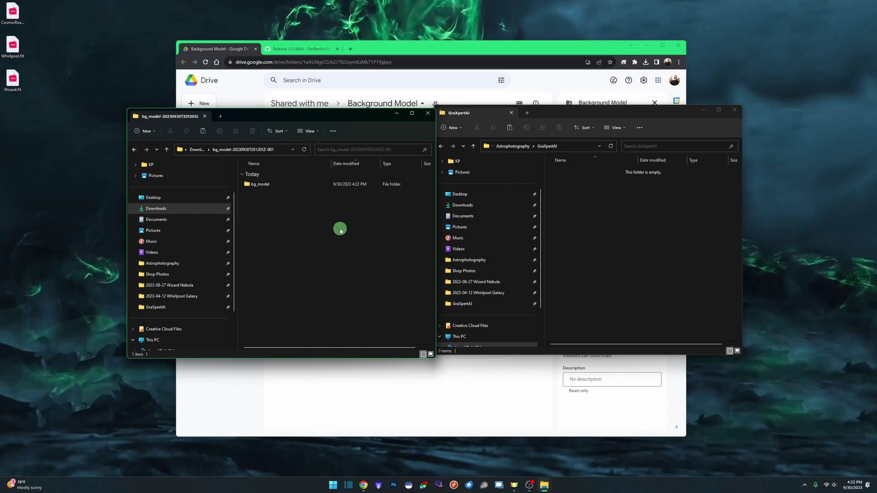
drag(261, 182, 628, 199)
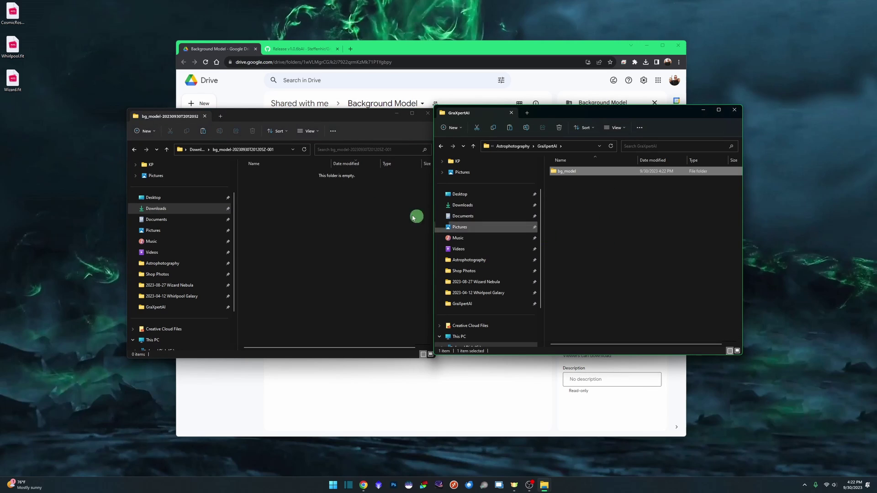
Move GraXpert-win64.exe into the GraXpertAI folder and launch it from there.
click(198, 149)
click(288, 207)
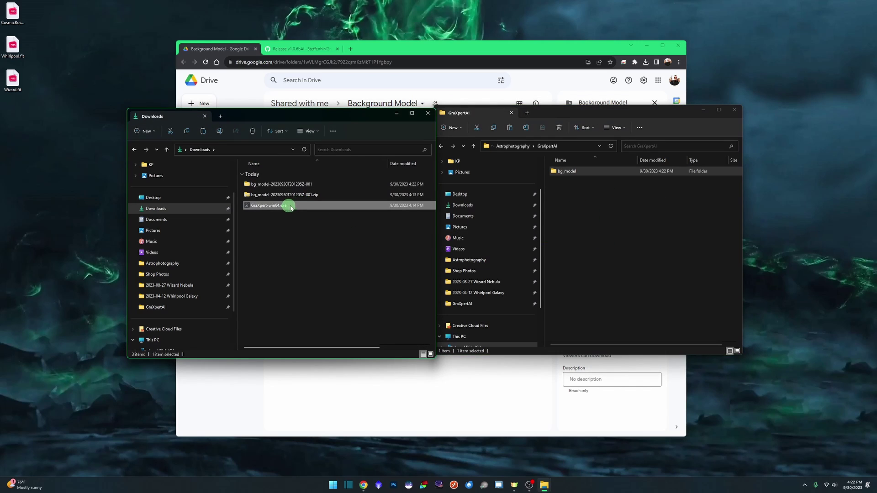
drag(295, 206, 582, 201)
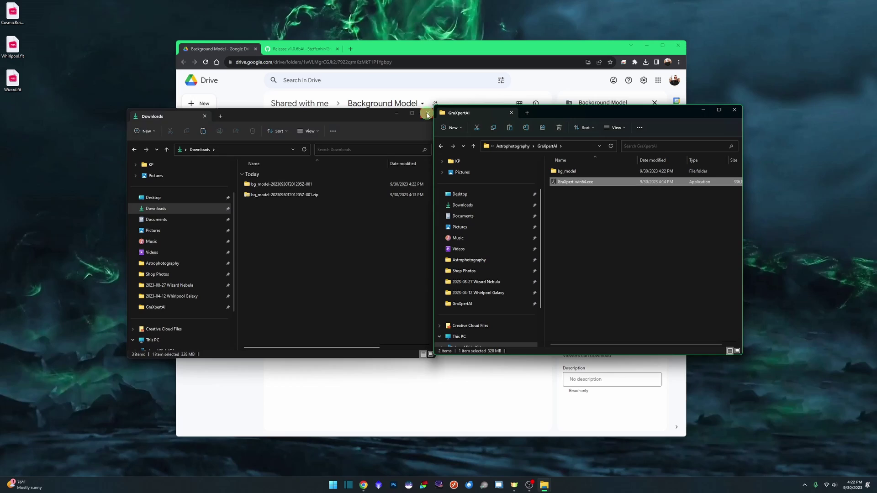
click(428, 113)
drag(560, 118, 365, 160)
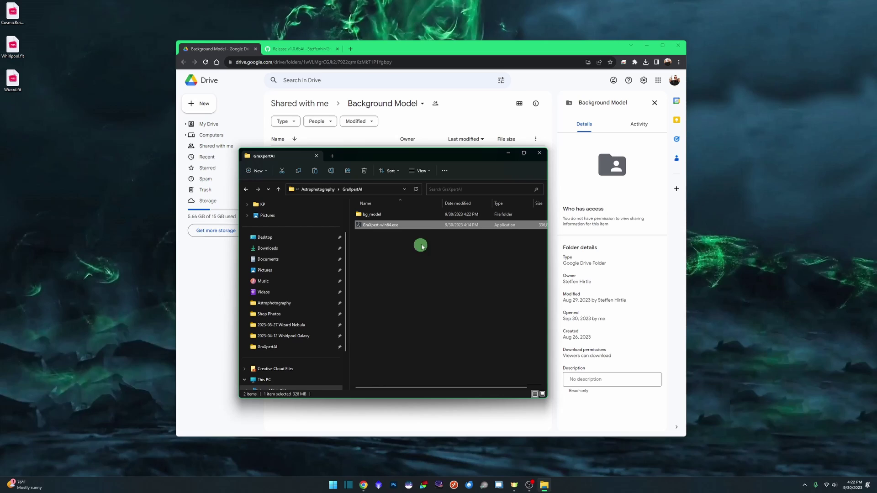
double_click(423, 226)
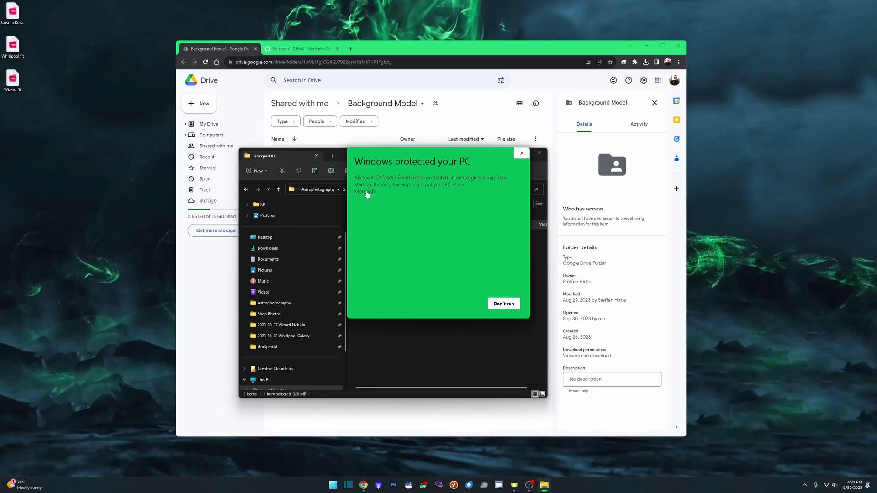
Let GraXpert-win64.exe run through SmartScreen's Run anyway, and dismiss the new-version notice.
click(365, 192)
click(462, 304)
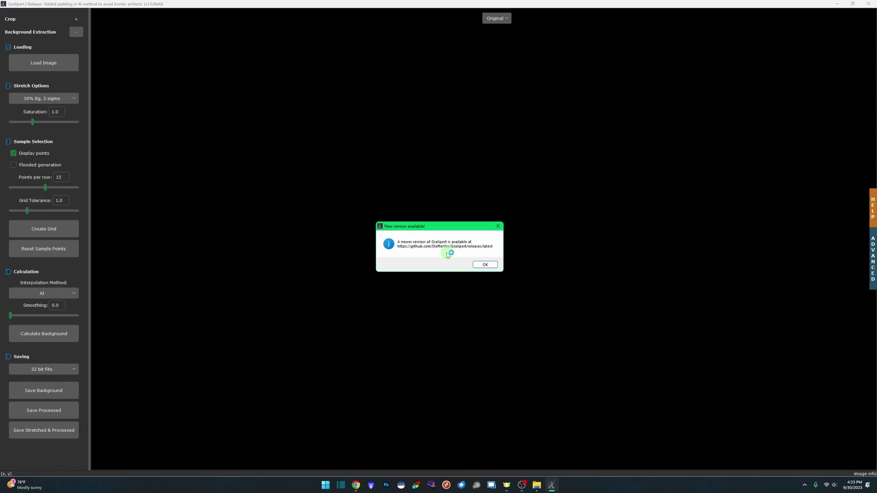
click(485, 264)
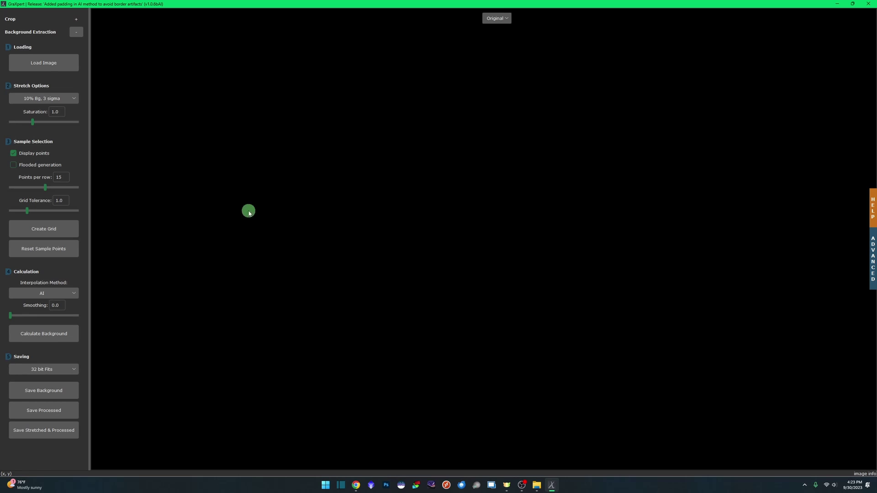
Open CosmicRose.fit from the Desktop in GraXpert.
click(41, 64)
click(31, 64)
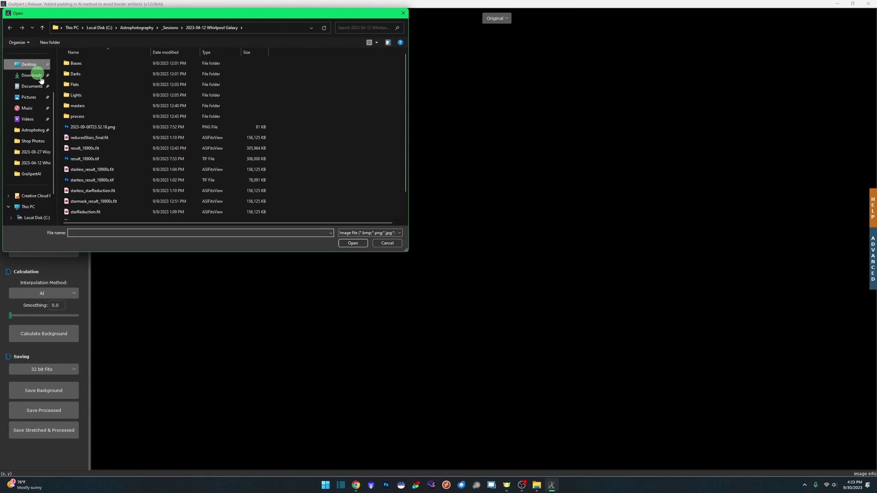
double_click(90, 64)
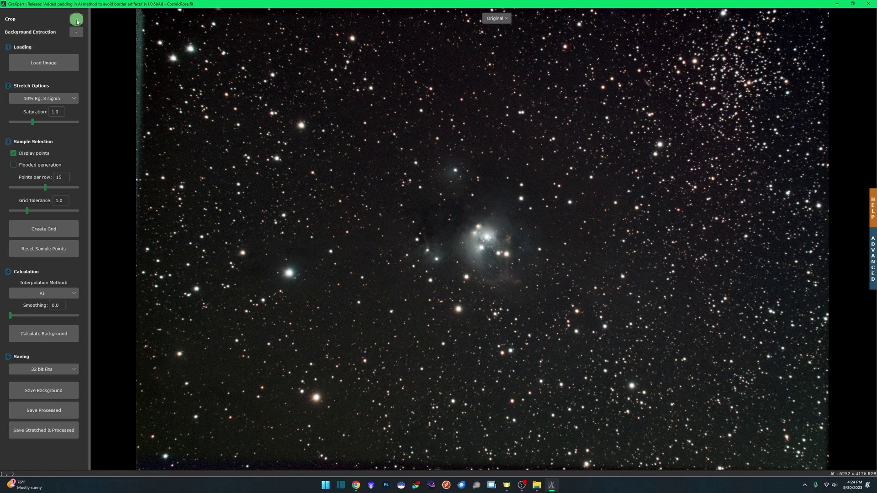
Crop CosmicRose.fit by pulling its top-left and bottom-right corners inward past the edge strips.
click(77, 21)
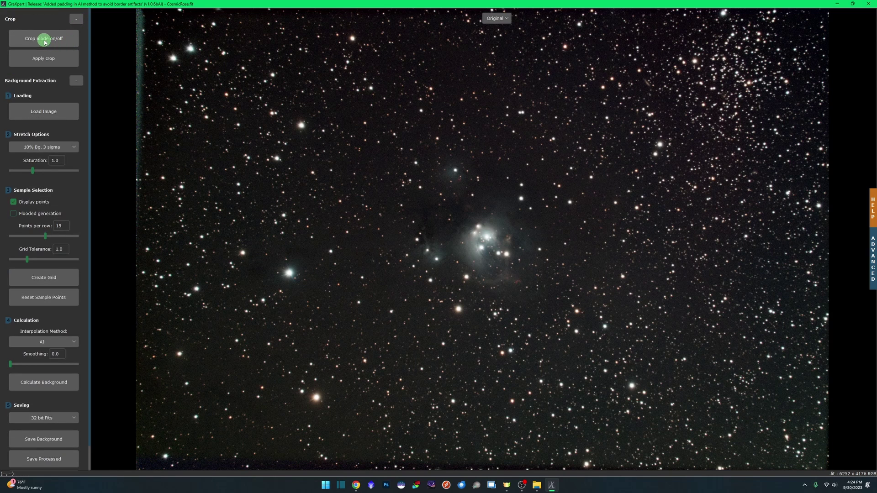
click(44, 40)
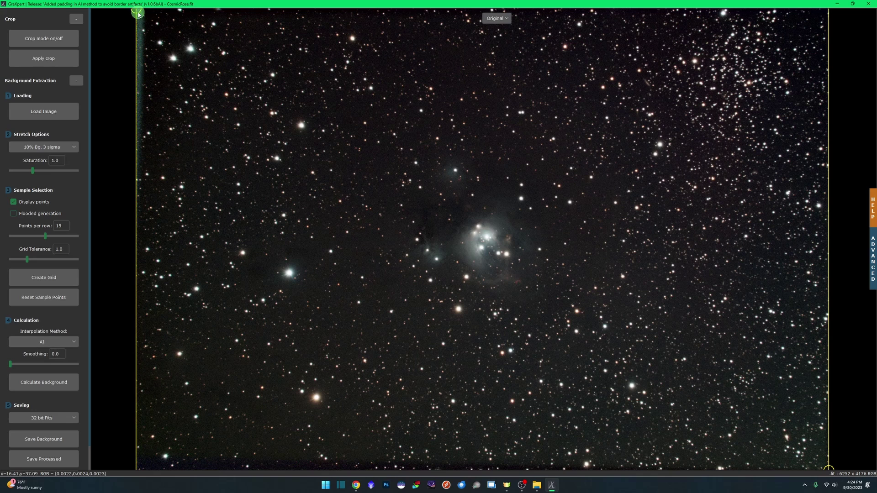
drag(138, 11, 154, 21)
drag(828, 469, 808, 455)
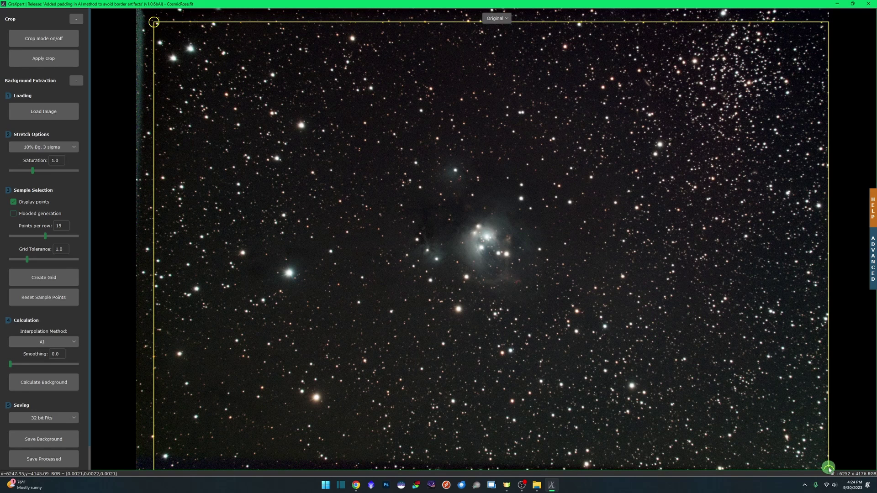
click(43, 58)
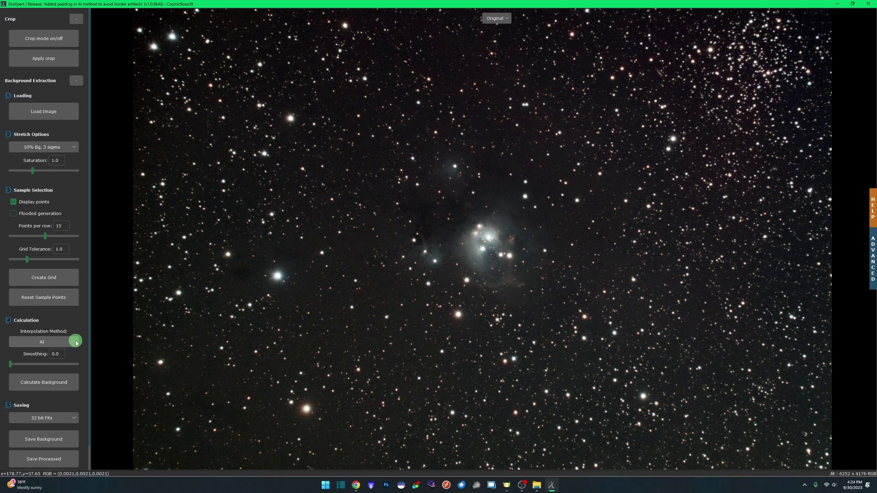
click(76, 342)
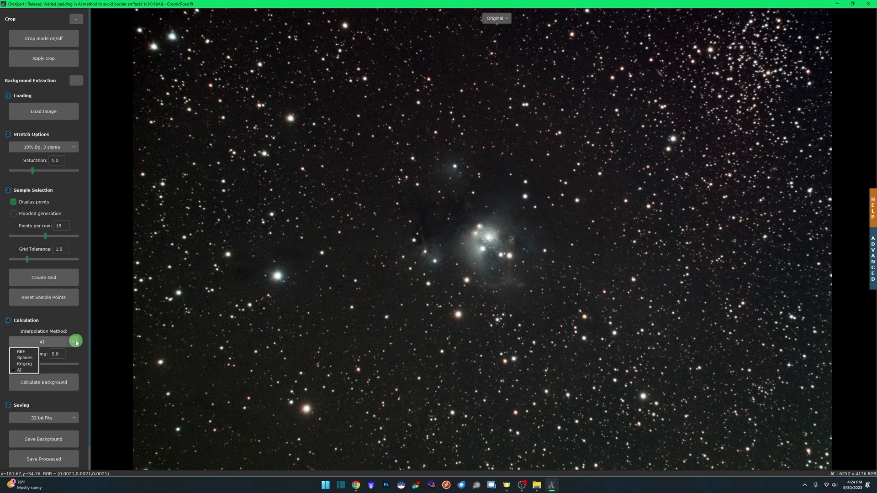
click(31, 371)
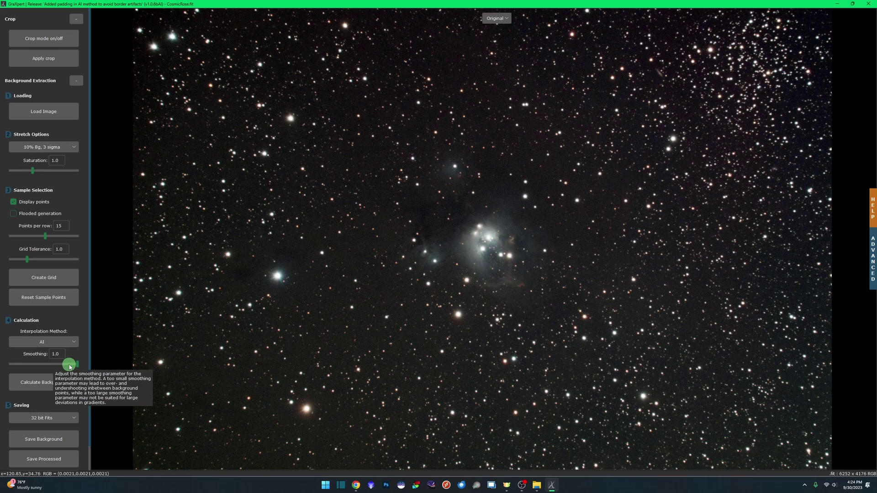
mouse_move(69, 367)
mouse_down()
mouse_move(77, 376)
mouse_move(74, 364)
mouse_move(15, 362)
mouse_move(70, 361)
mouse_move(79, 366)
mouse_move(10, 363)
mouse_up()
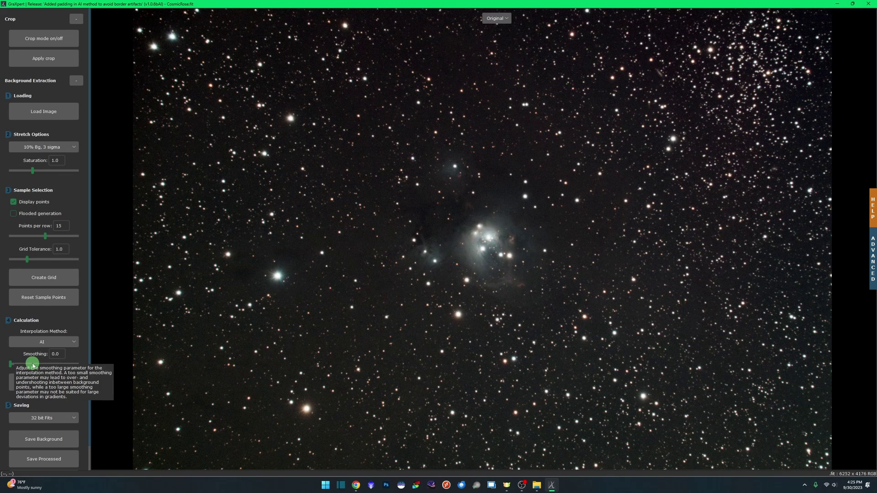
click(50, 378)
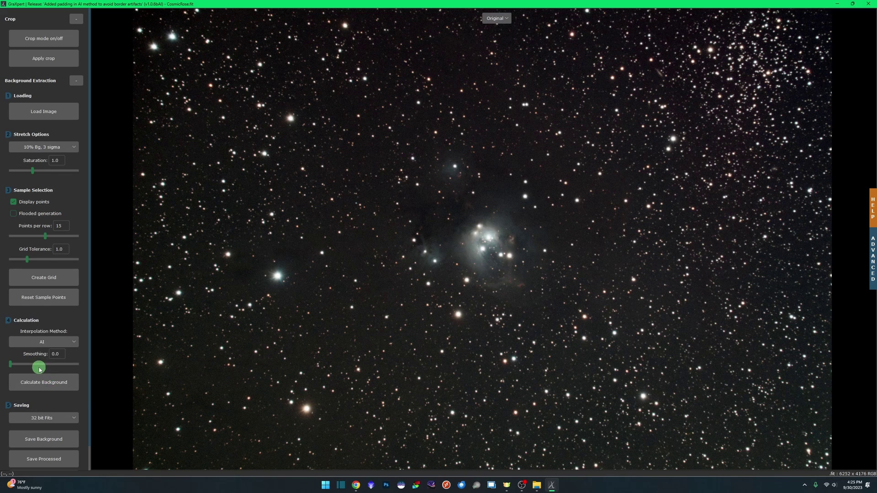
Calculate Cosmic Rose's AI background, compare Original, Processed and Background views, then open the file picker.
click(53, 388)
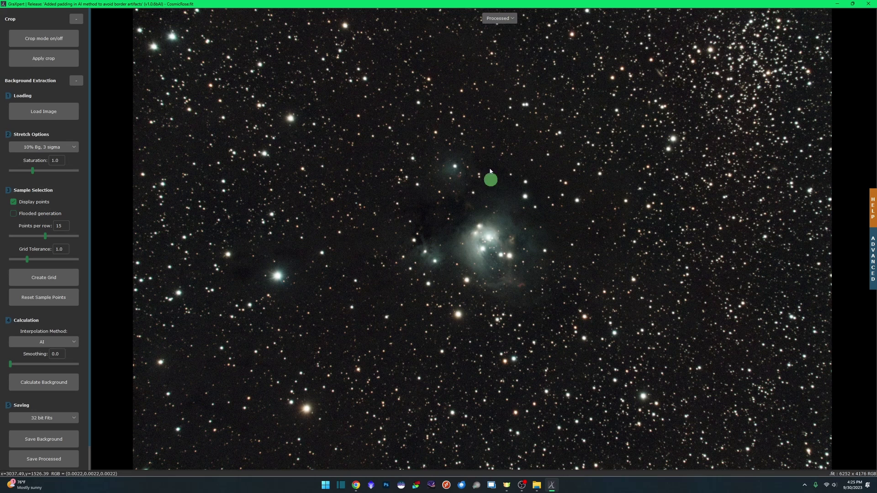
click(504, 20)
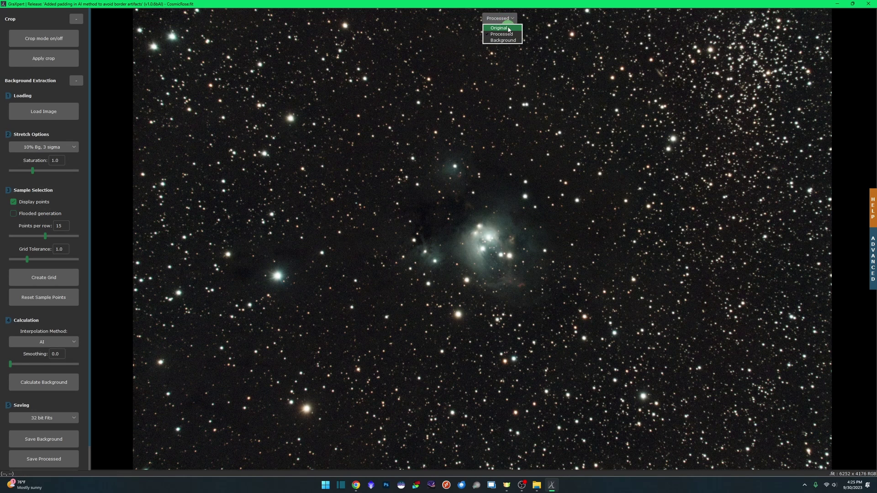
click(508, 28)
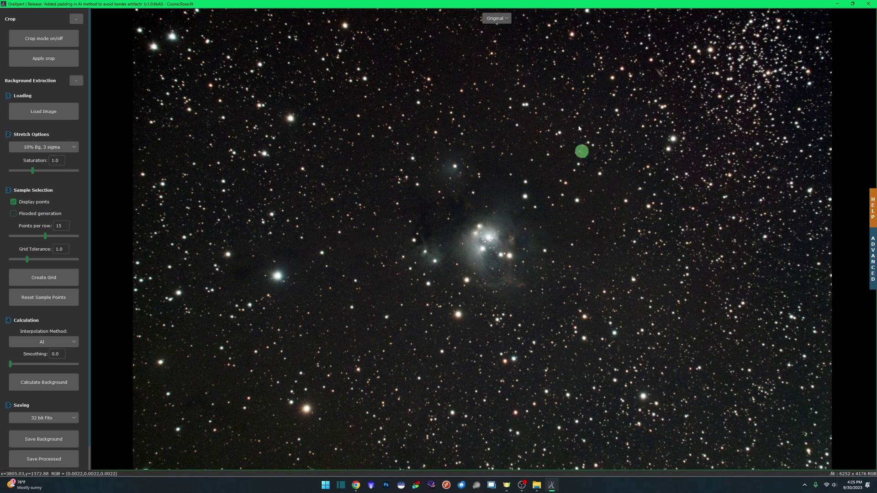
click(496, 18)
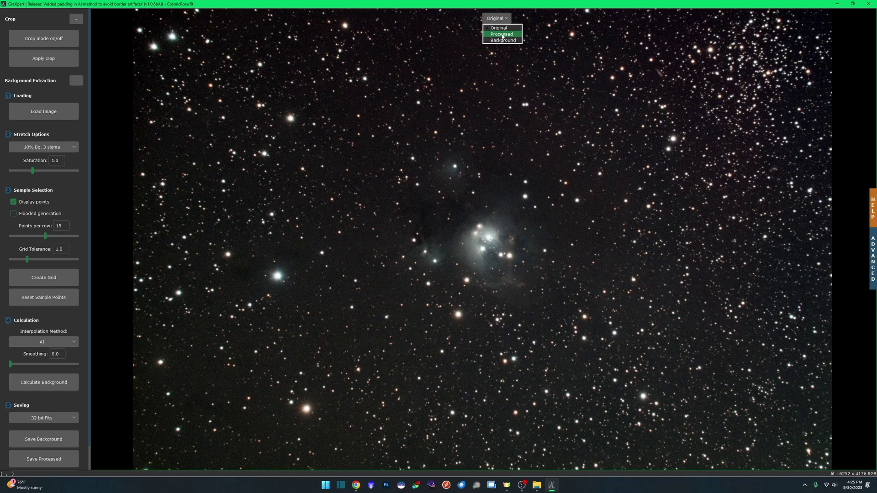
click(502, 34)
click(499, 18)
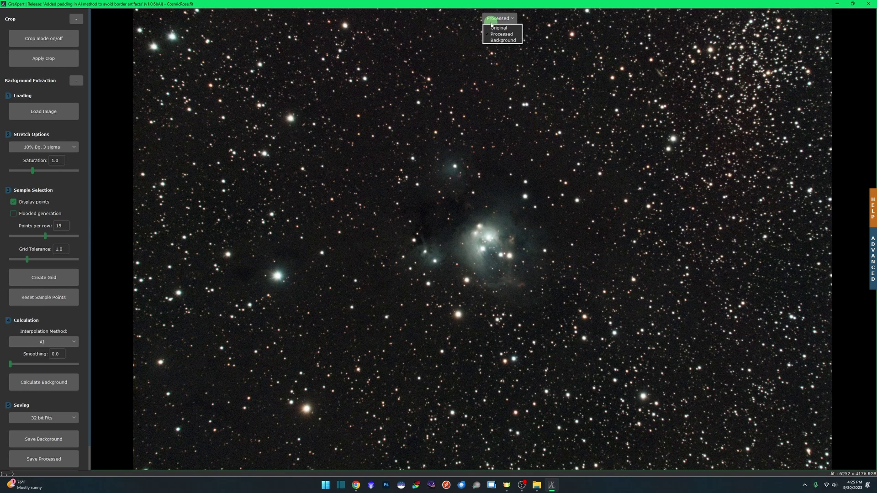
click(513, 41)
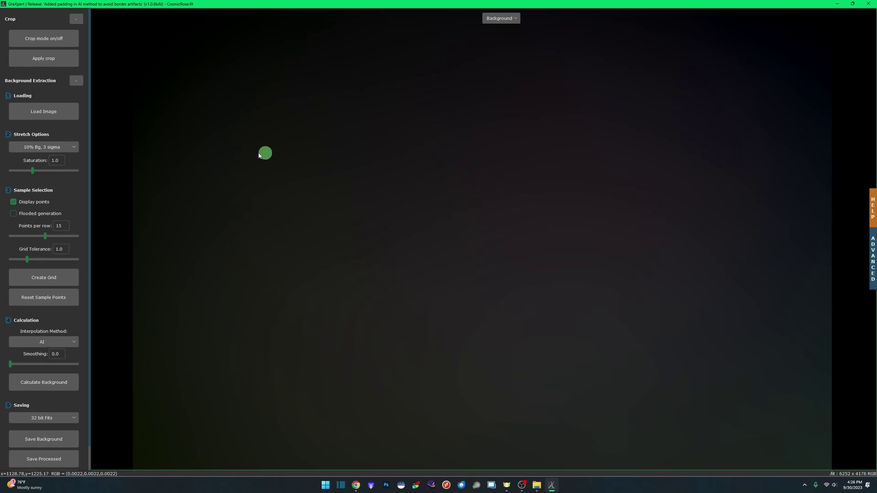
click(54, 111)
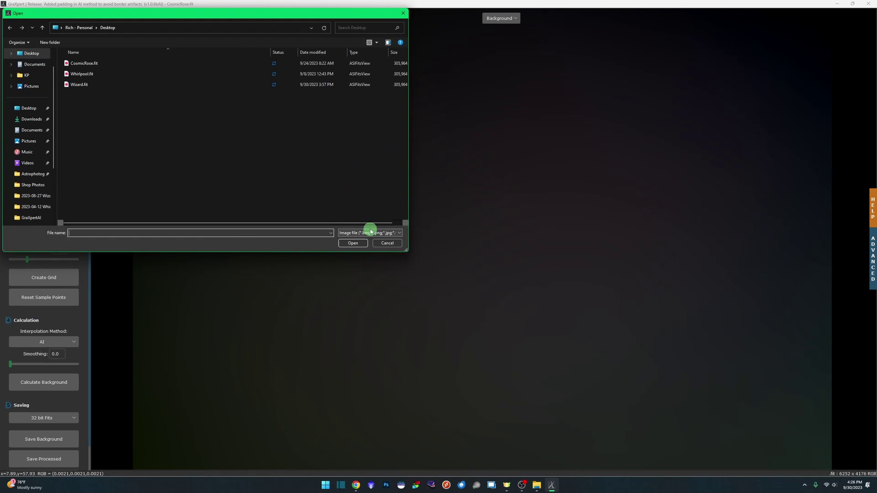
Load Wizard.fit, crop its corner in past the bright edges, and calculate its AI background.
double_click(79, 85)
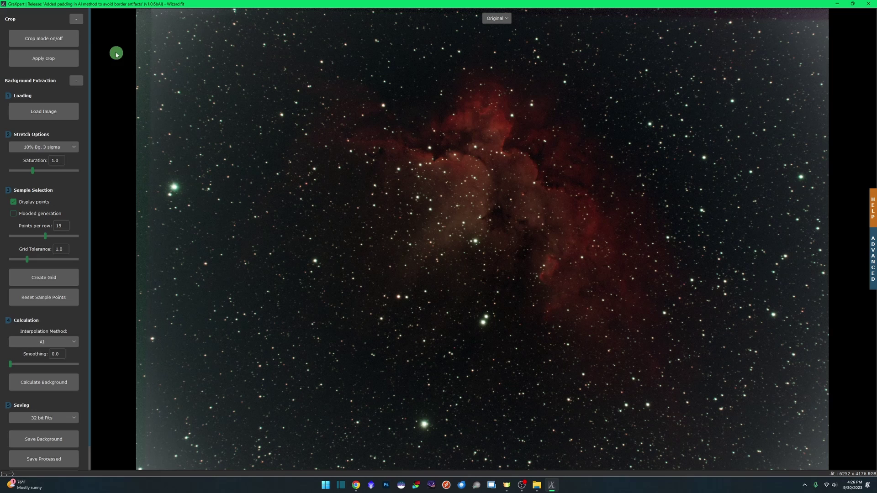
click(53, 41)
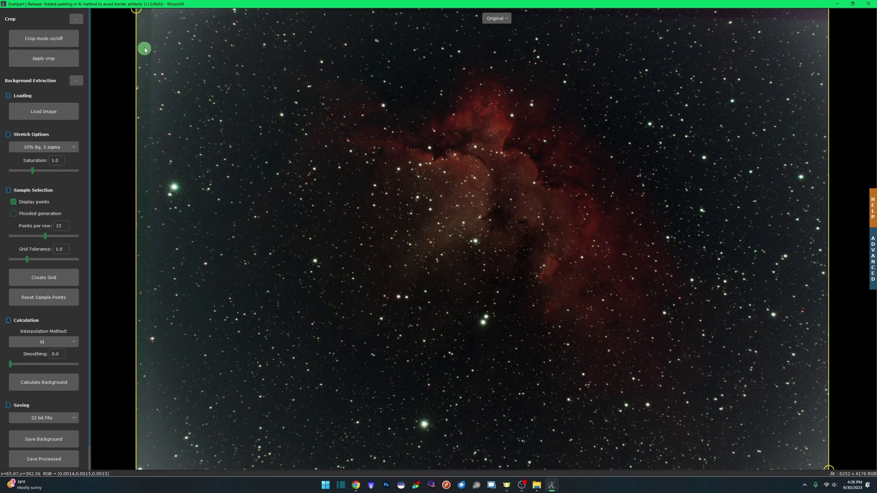
mouse_move(141, 14)
mouse_down()
mouse_move(152, 21)
mouse_move(141, 19)
mouse_up()
click(43, 58)
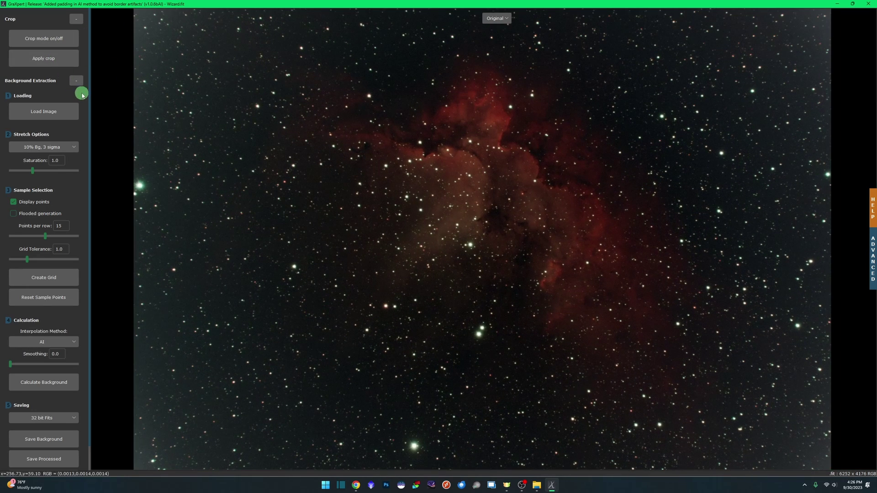
click(44, 382)
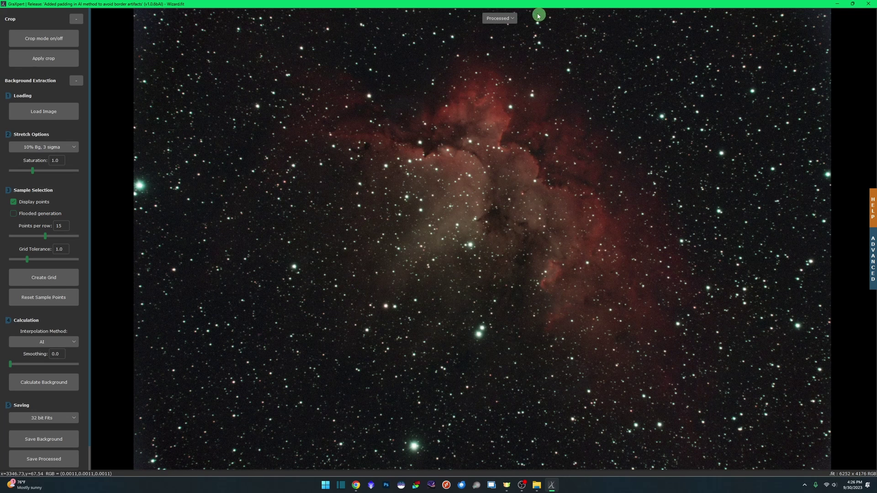
click(507, 20)
click(506, 29)
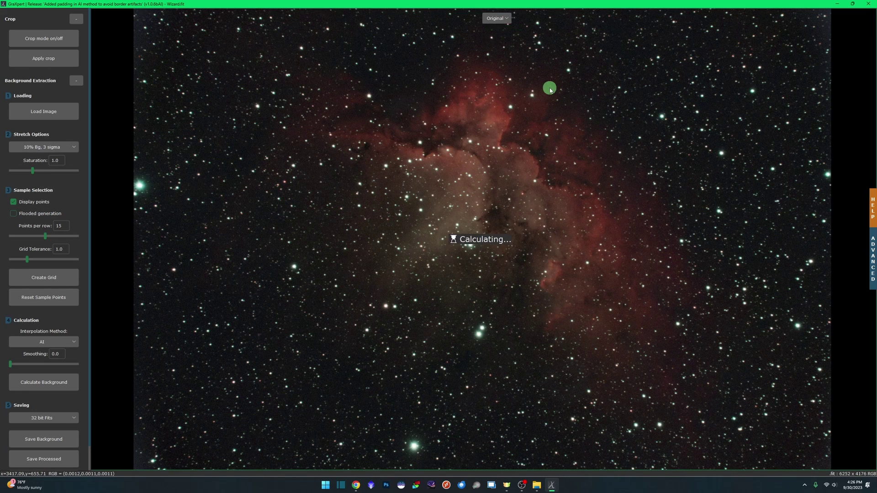
click(499, 19)
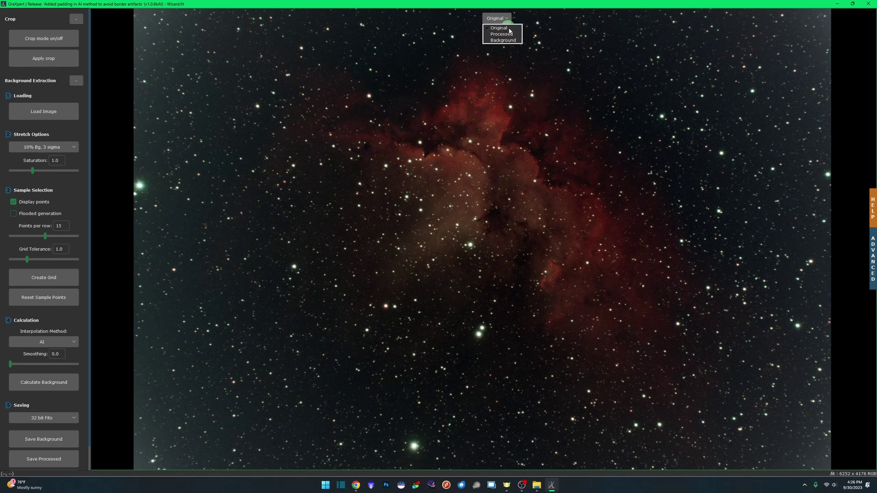
click(503, 40)
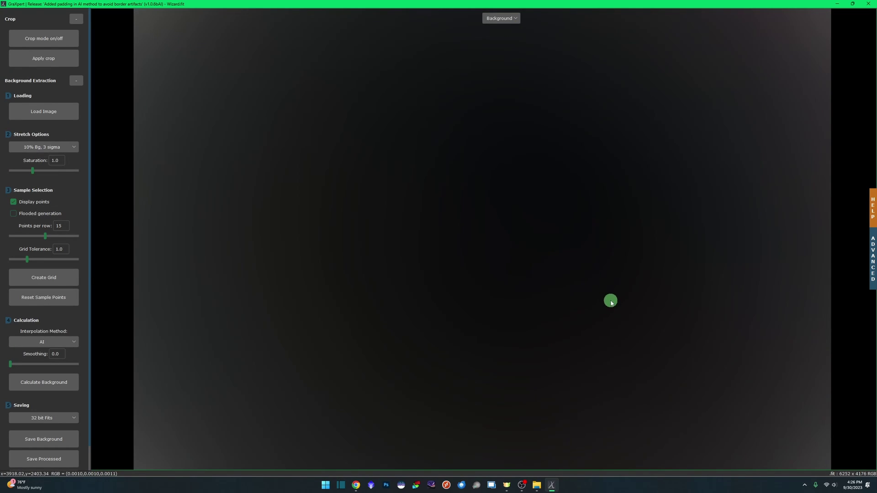
click(508, 18)
click(505, 29)
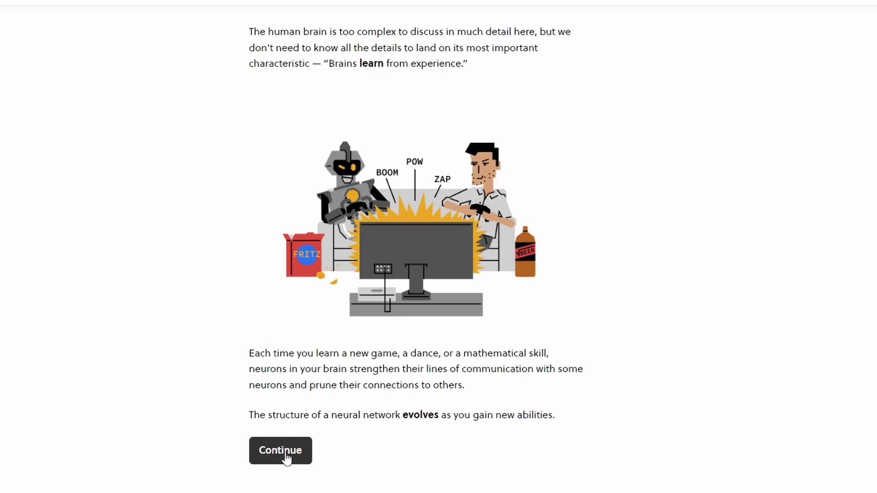
Step through the Chester lesson up to the neuron diagram.
click(287, 458)
click(284, 253)
click(293, 427)
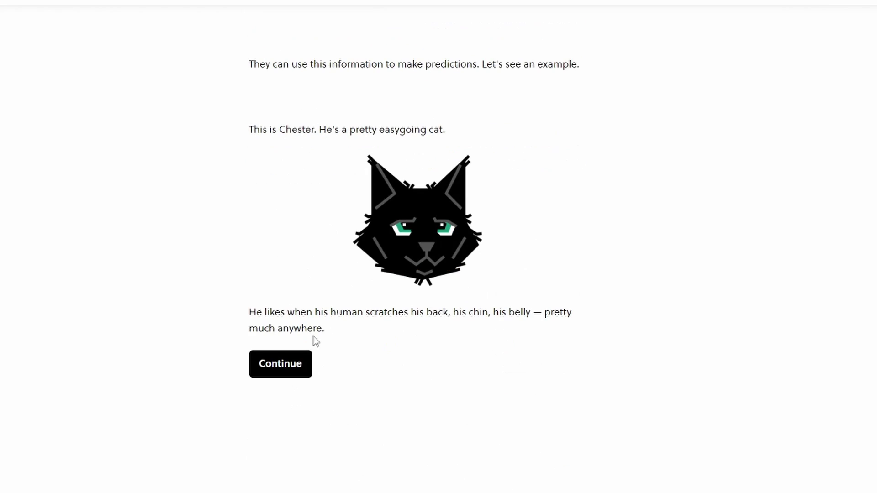
click(288, 371)
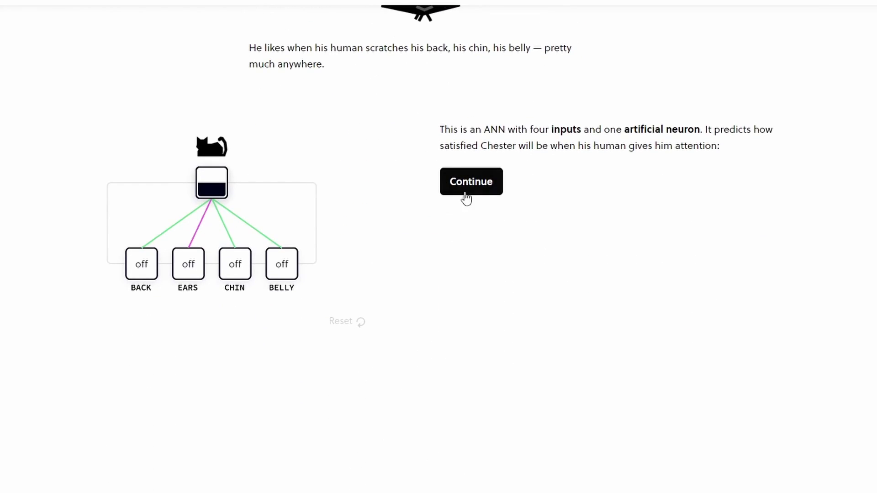
Read the inputs explanation and answer the purr quiz with 'His belly'.
click(467, 191)
click(470, 287)
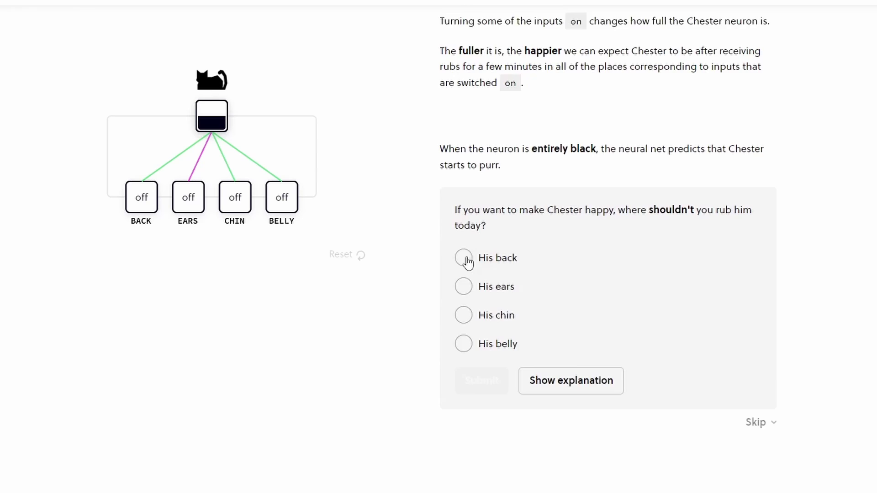
click(507, 325)
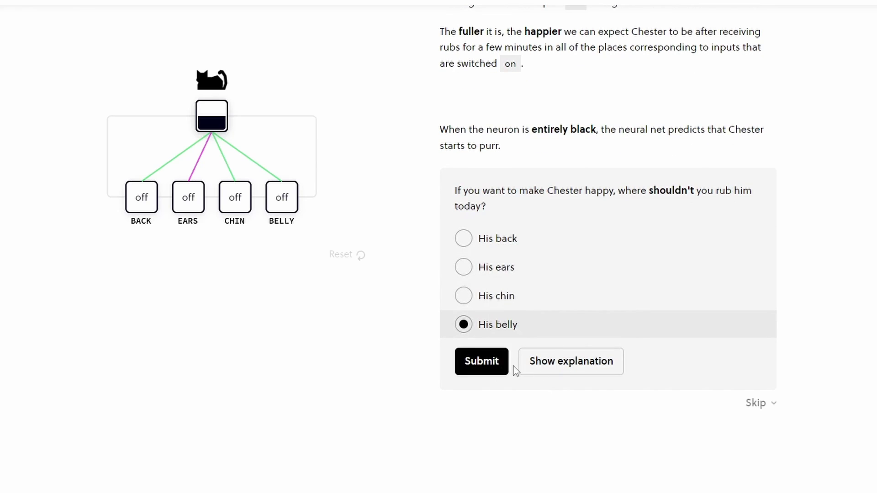
click(481, 363)
click(502, 405)
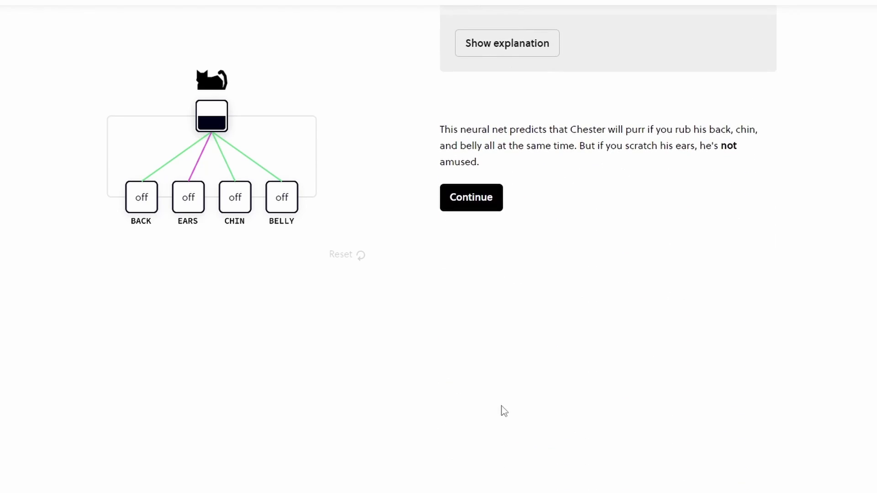
Finish the example and, in Positive and Negative Inputs, answer that Lester is happy.
click(470, 201)
click(486, 300)
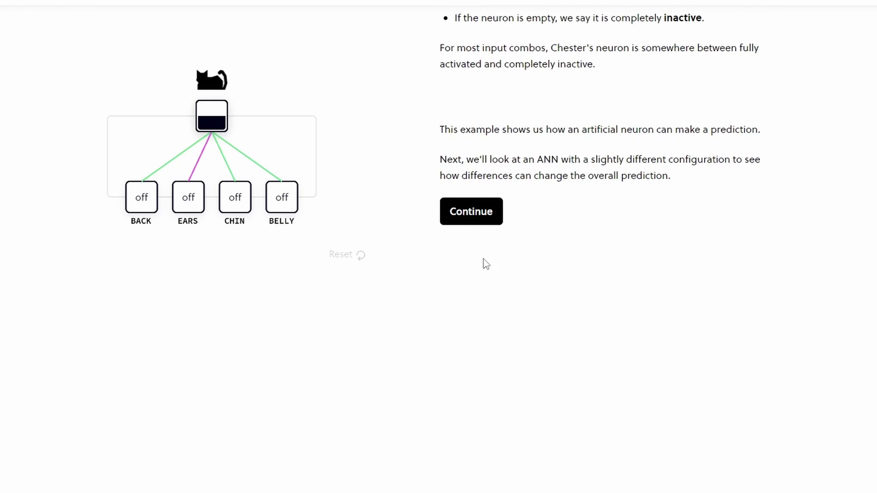
click(471, 219)
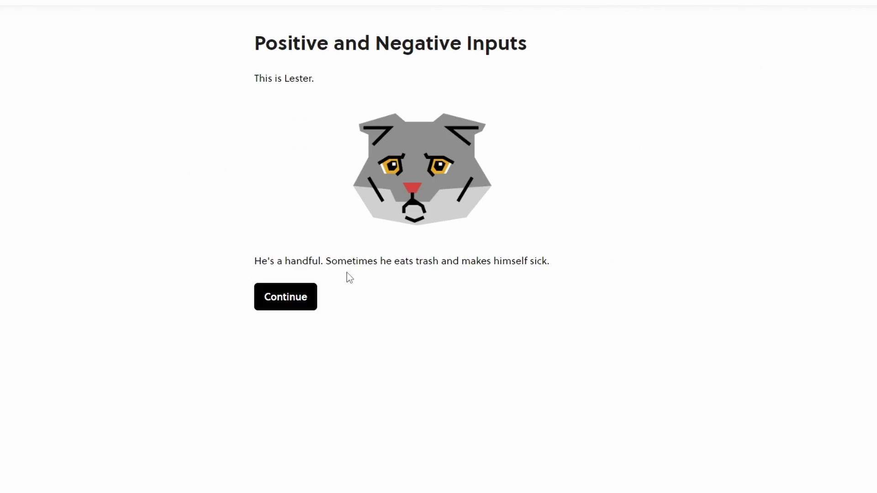
click(303, 299)
click(317, 443)
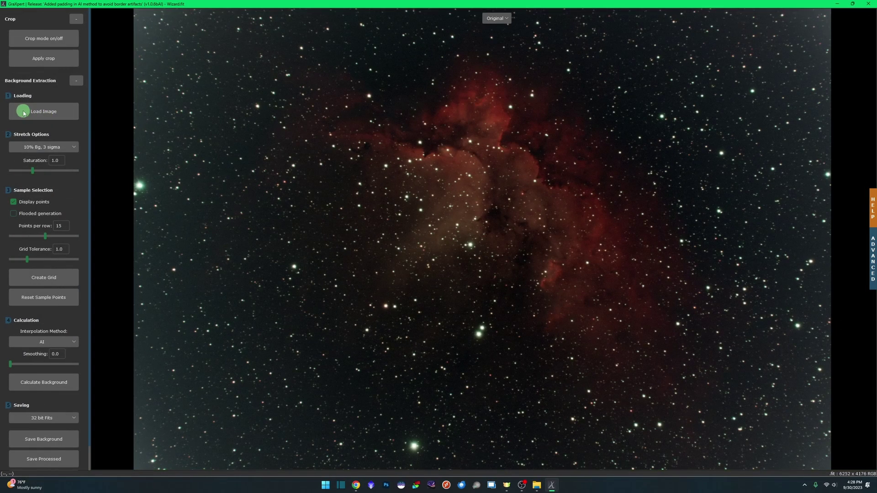
Open Whirlpool.fit, crop away its bright borders, and run Calculate Background on it.
double_click(128, 77)
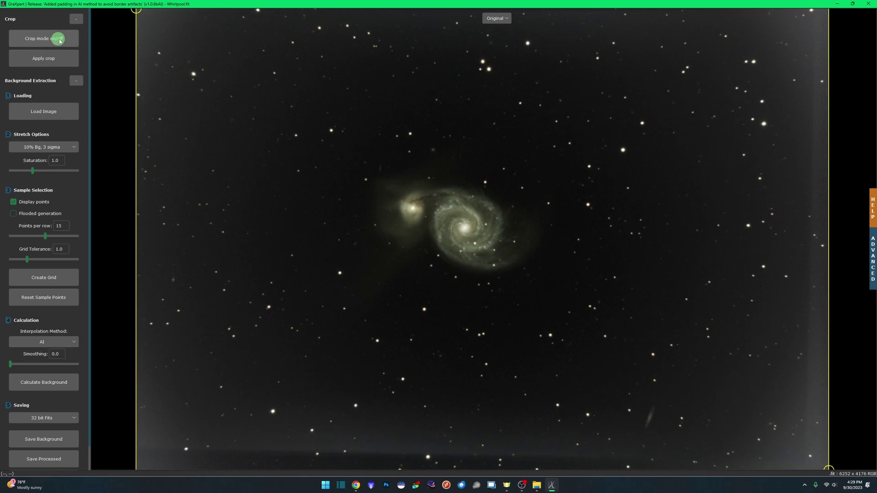
click(54, 38)
click(54, 62)
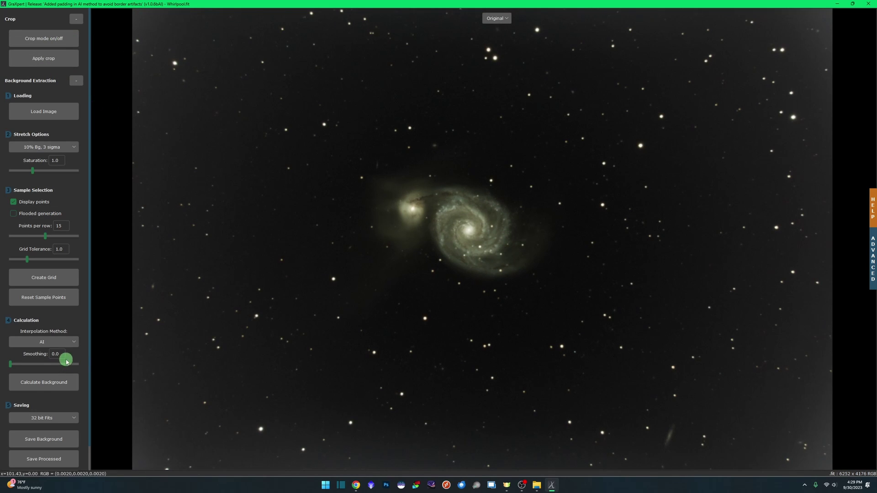
click(43, 384)
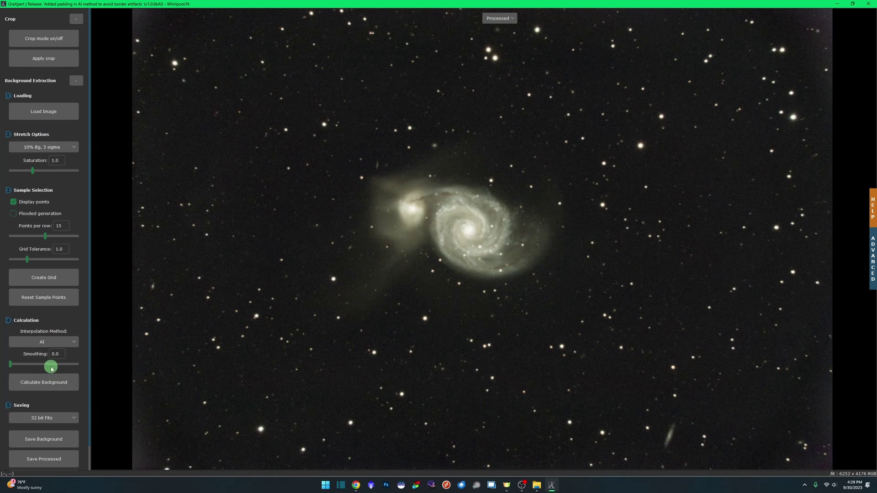
Recalculate Whirlpool.fit's AI background with smoothing at 1.0.
click(37, 385)
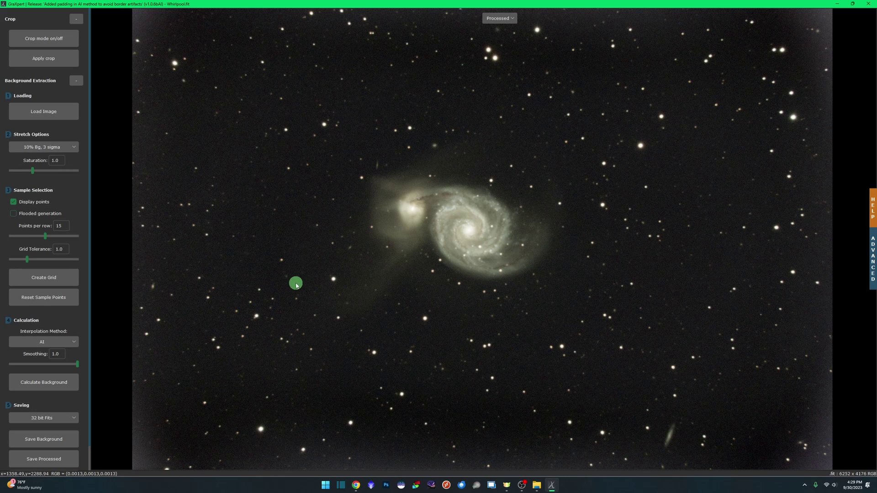
Try the RBF interpolation method, then switch back to AI.
click(65, 342)
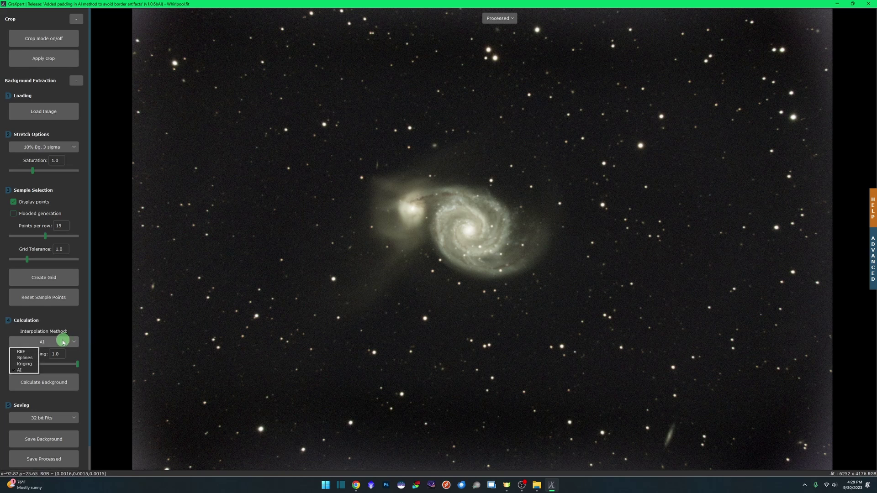
click(24, 353)
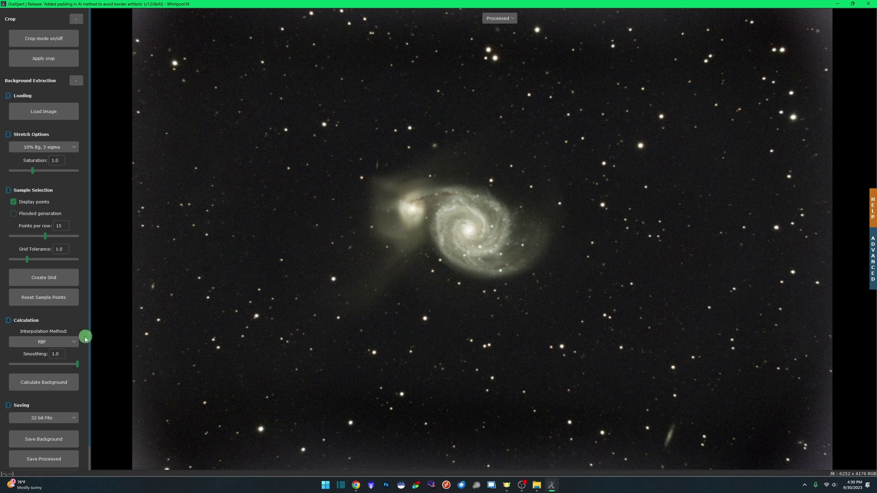
click(71, 342)
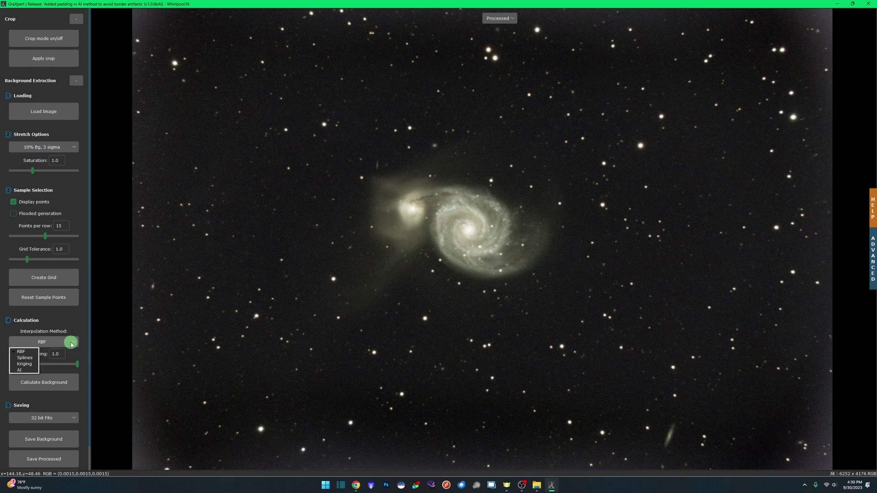
click(28, 370)
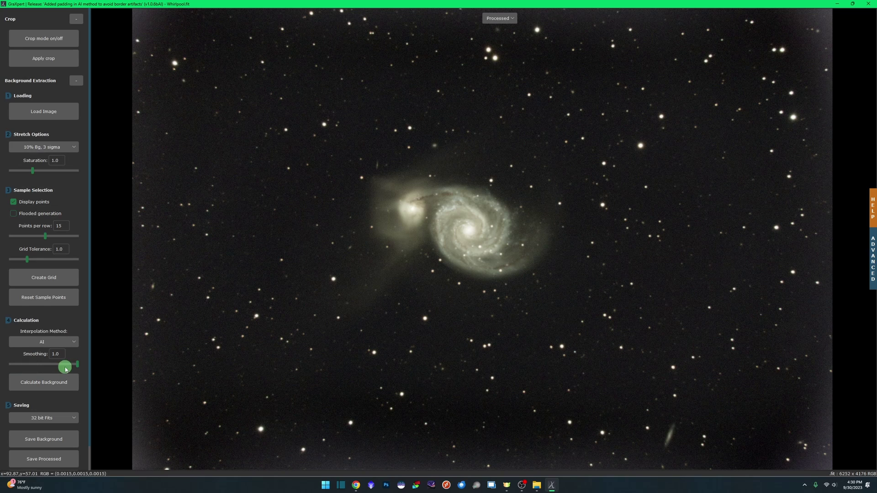
Place sample points at the bottom-left, top-left, top-right corners, right edge and bottom-right.
click(145, 456)
click(160, 461)
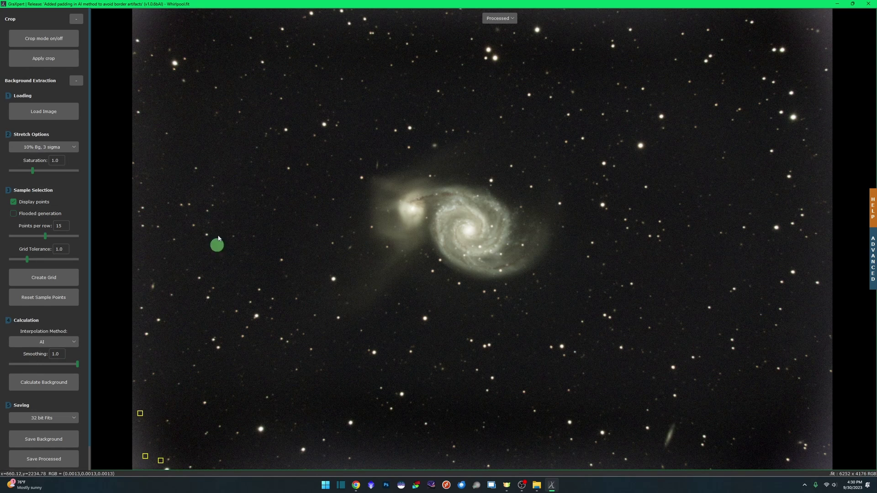
click(149, 20)
click(137, 30)
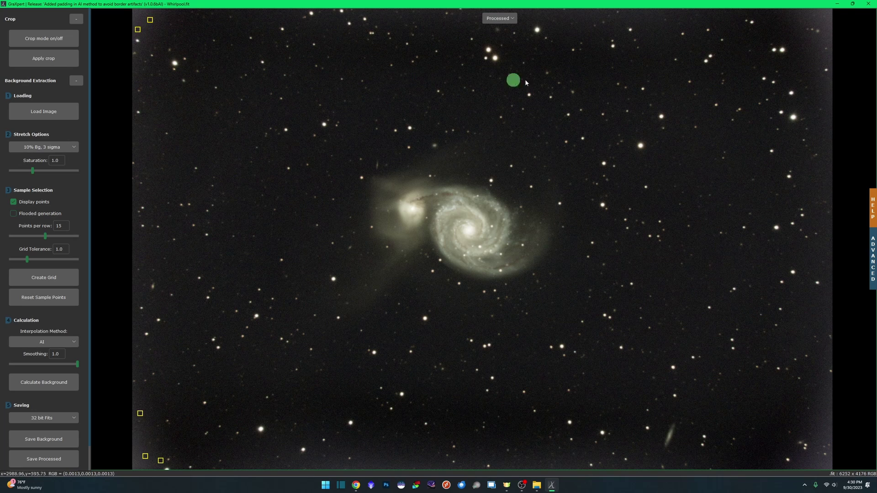
click(824, 14)
click(817, 46)
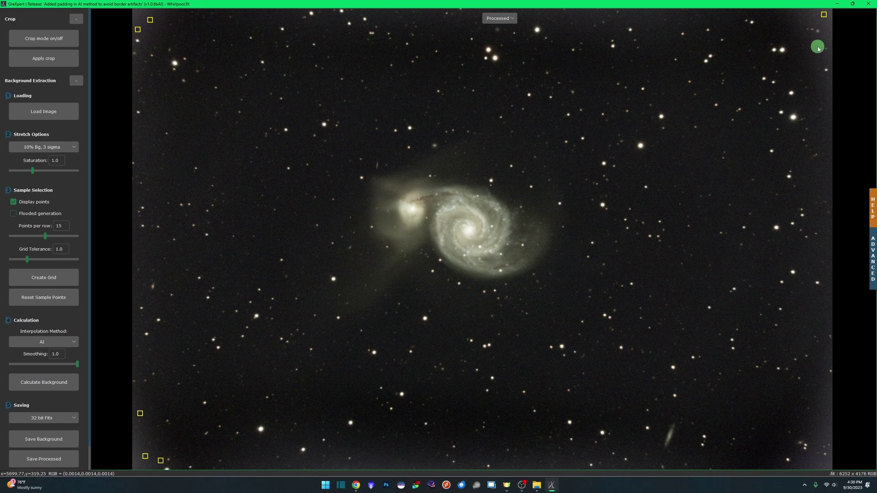
click(828, 396)
click(825, 435)
click(818, 463)
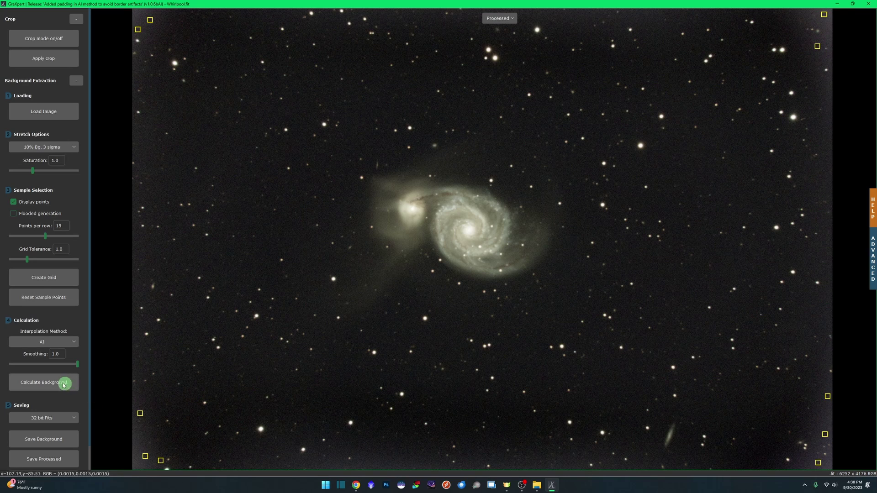
Lower smoothing from 1.0 to 0.0 and recalculate the background with the sample points.
drag(37, 364, 10, 364)
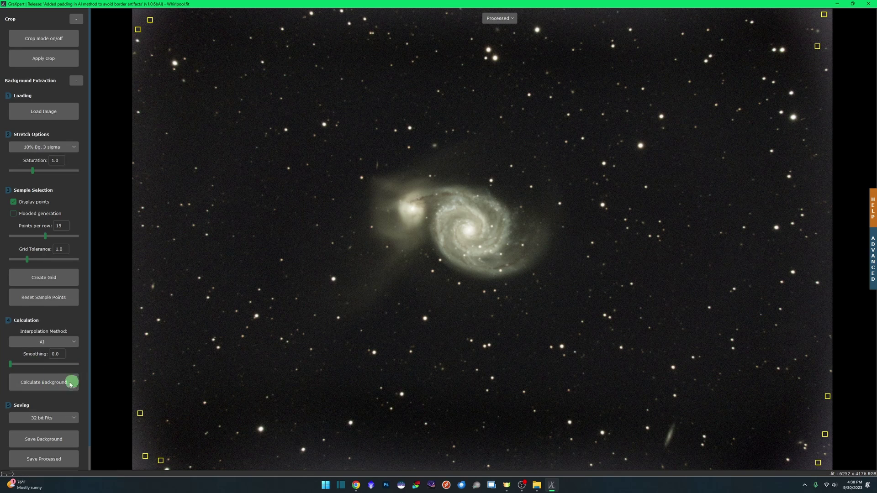
click(37, 383)
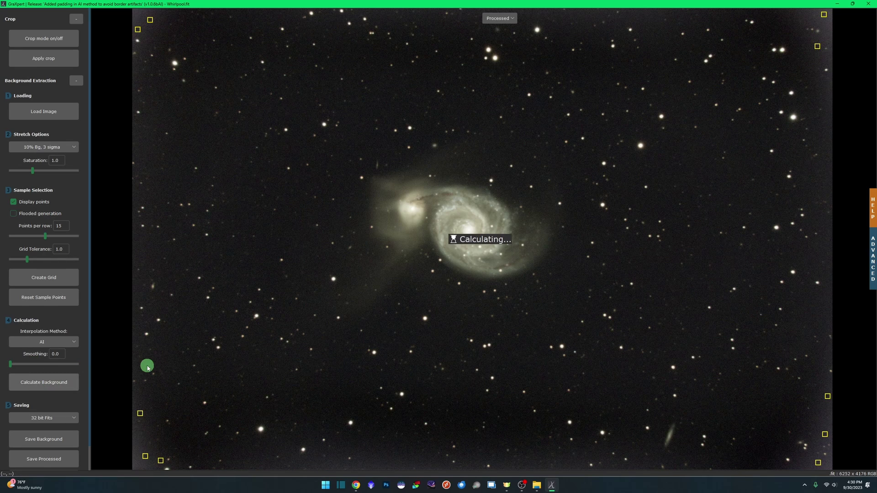